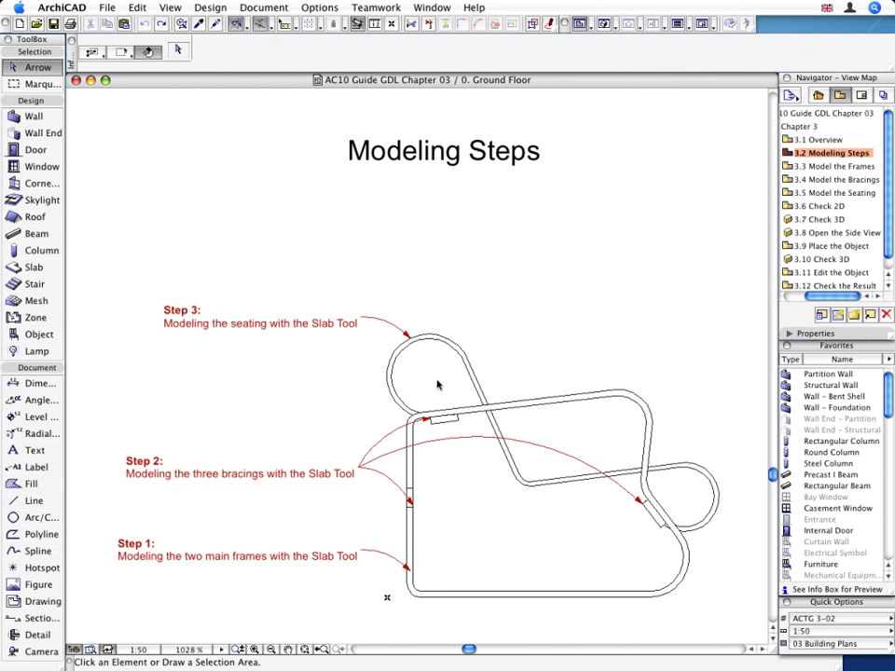
- Review the chair drawing, then open the 3.3 Model the Frames view
scroll(160, 556, up, 5)
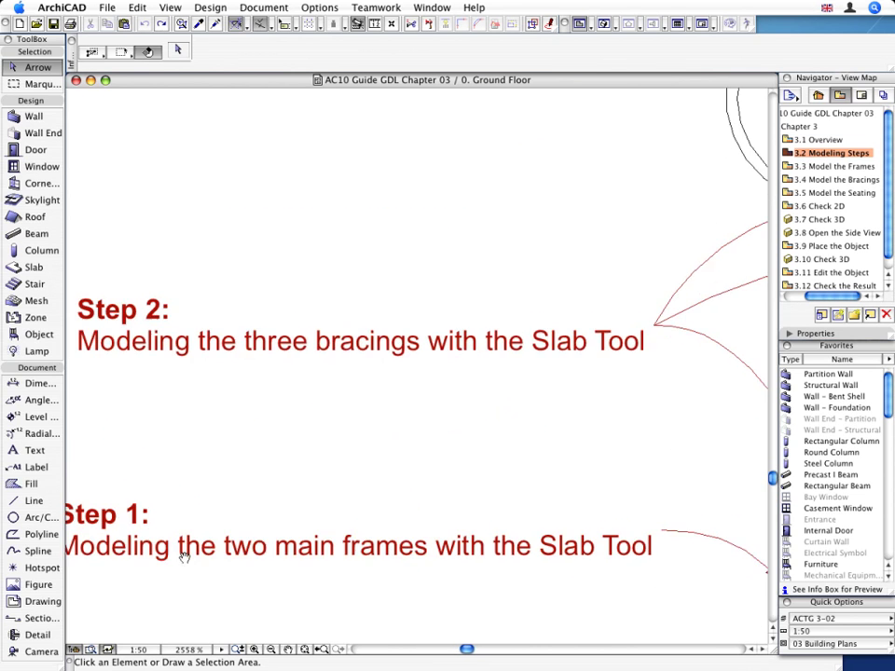
scroll(250, 522, down, 3)
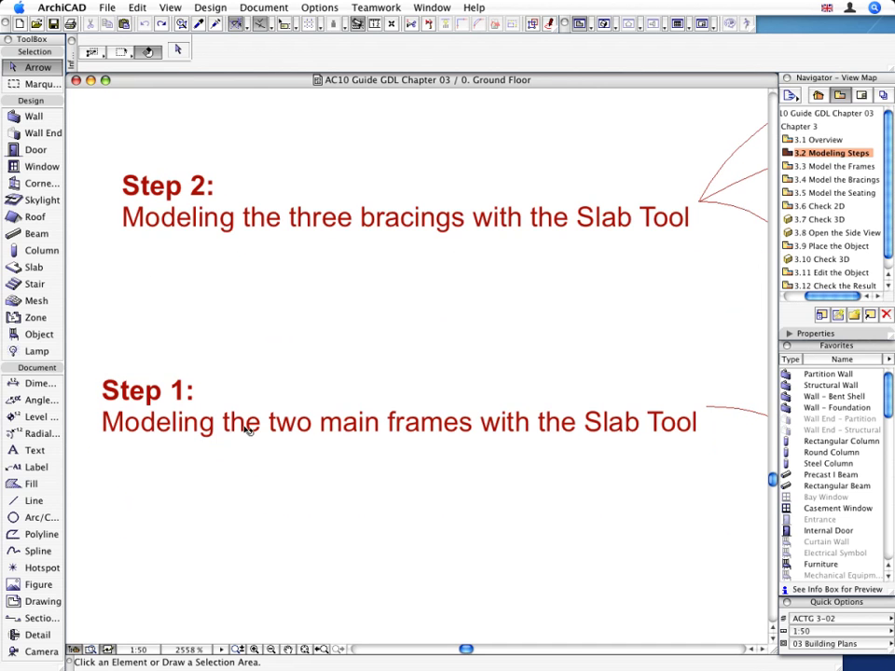
click(297, 227)
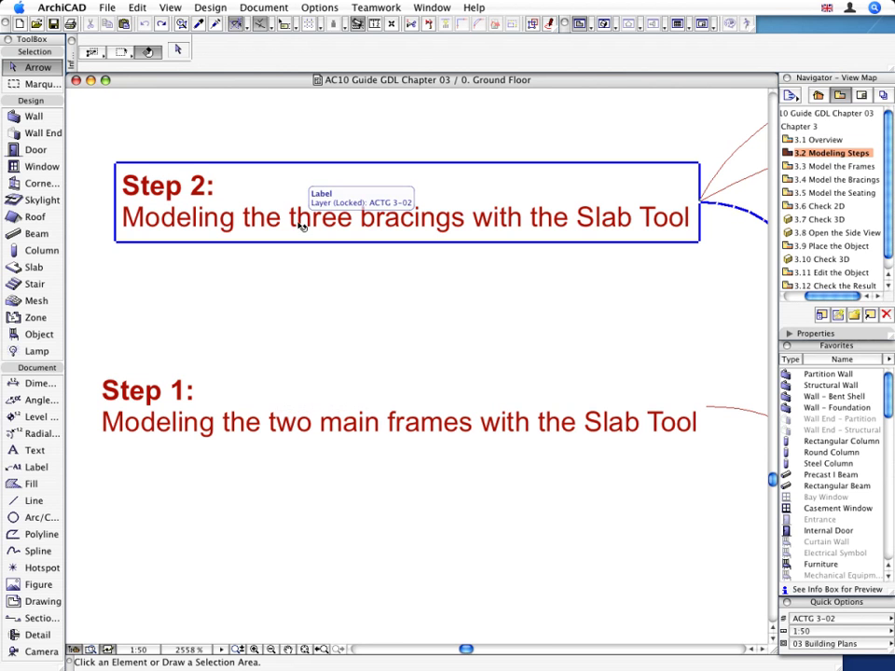
click(394, 150)
mouse_move(398, 150)
middle_down()
mouse_move(338, 337)
mouse_move(320, 481)
mouse_move(296, 521)
middle_up()
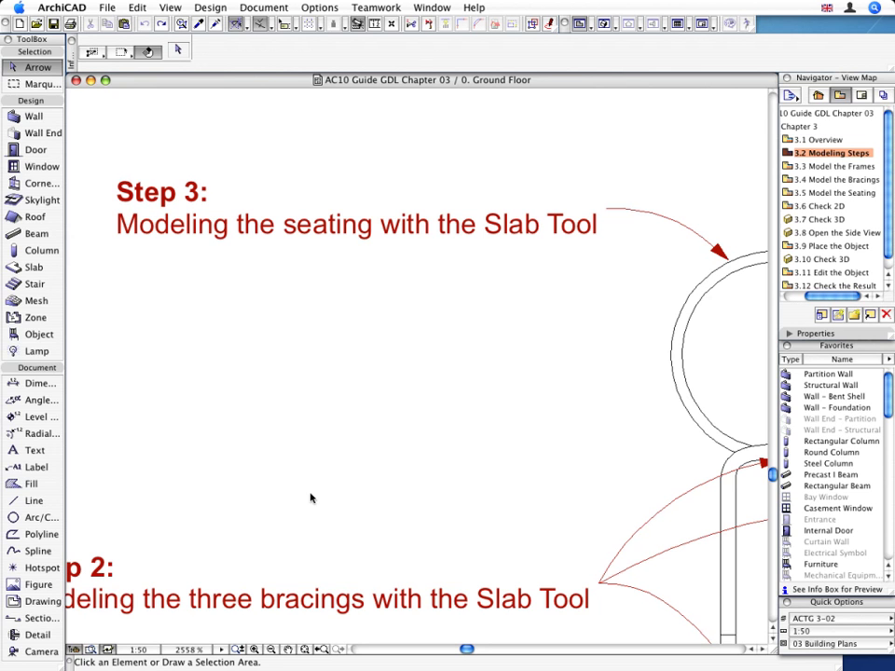
click(306, 650)
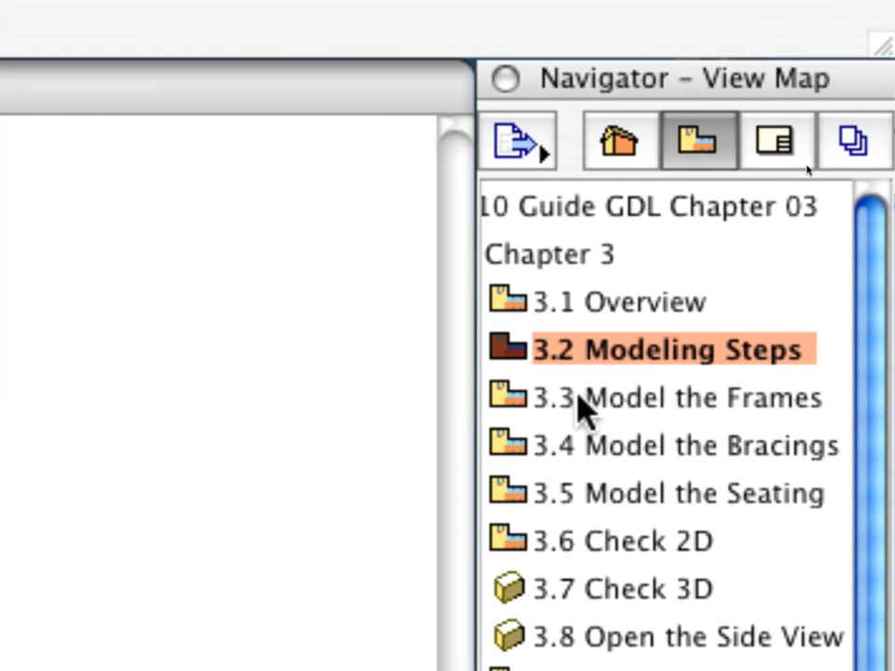
click(573, 400)
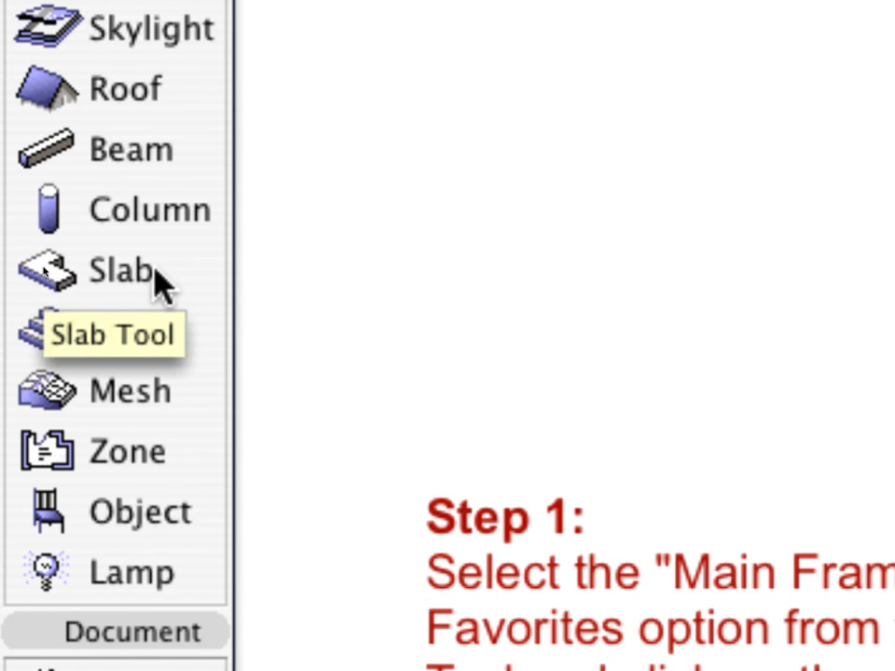
- Load the Main Frame favorite into the Slab tool default settings
click(158, 279)
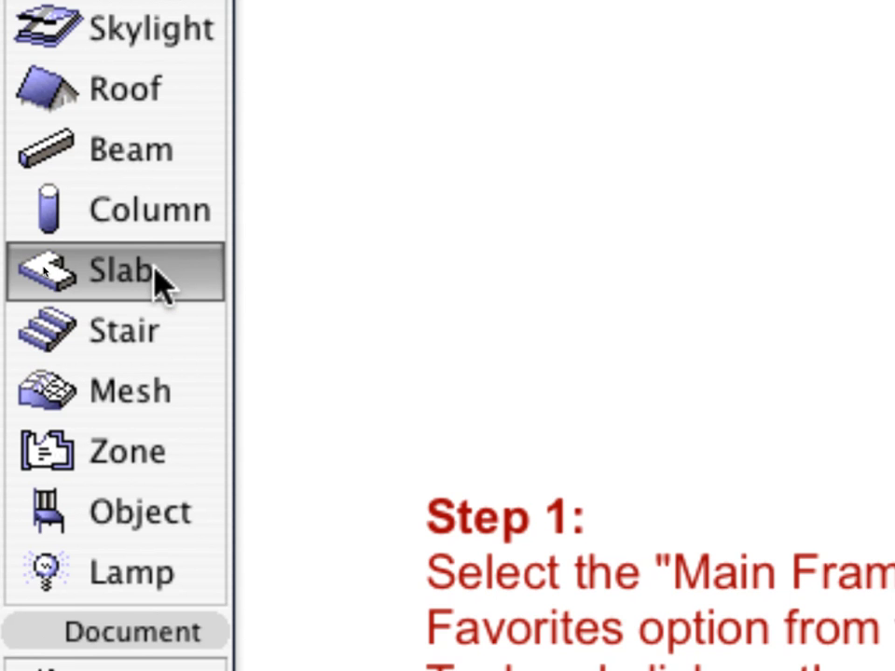
double_click(155, 268)
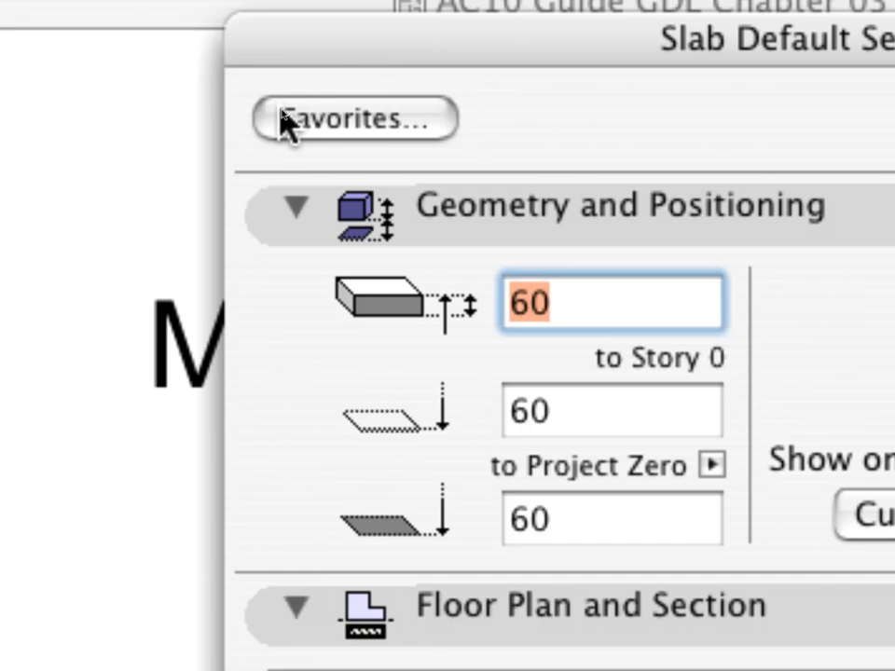
click(418, 137)
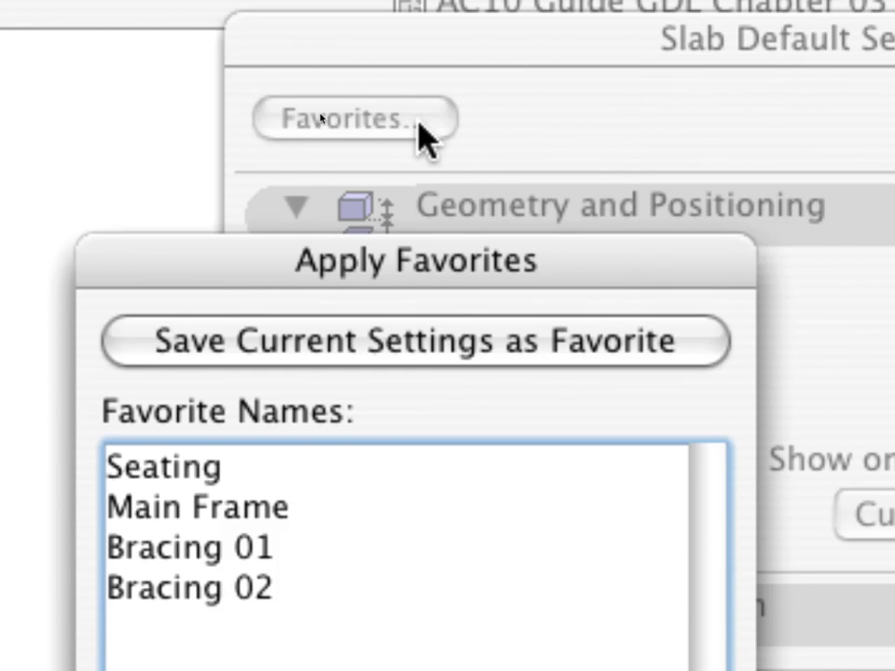
click(268, 508)
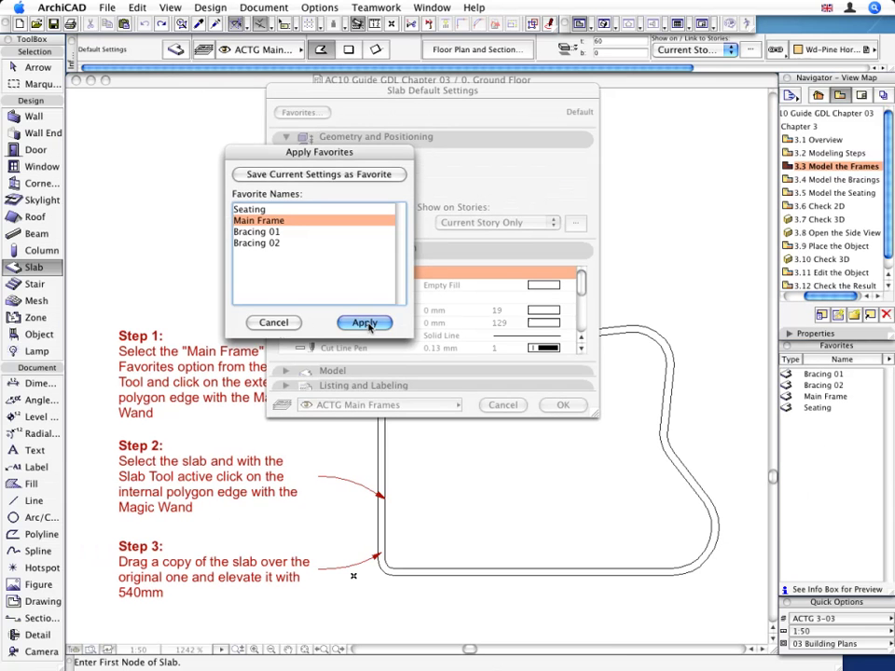
click(587, 463)
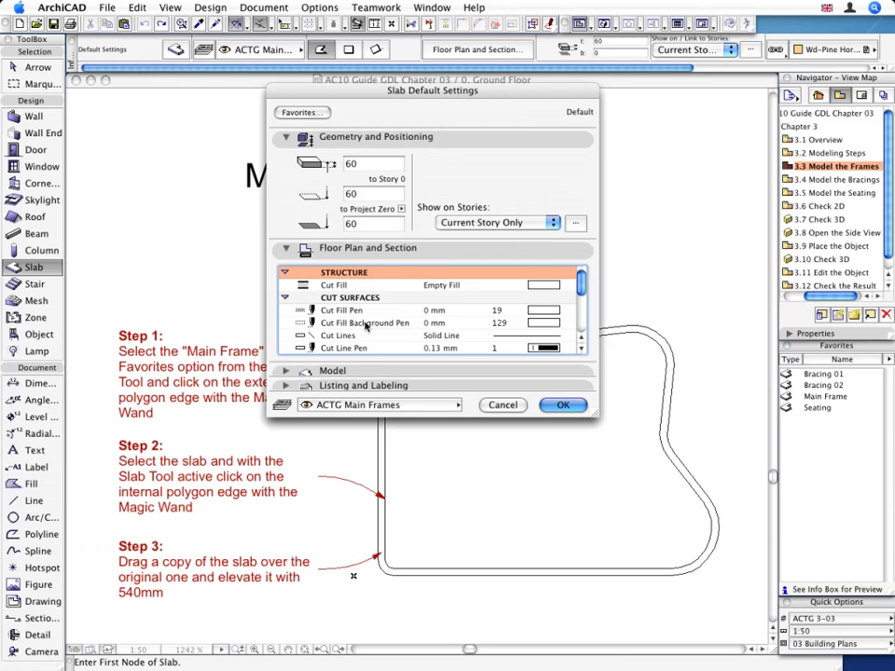
click(561, 406)
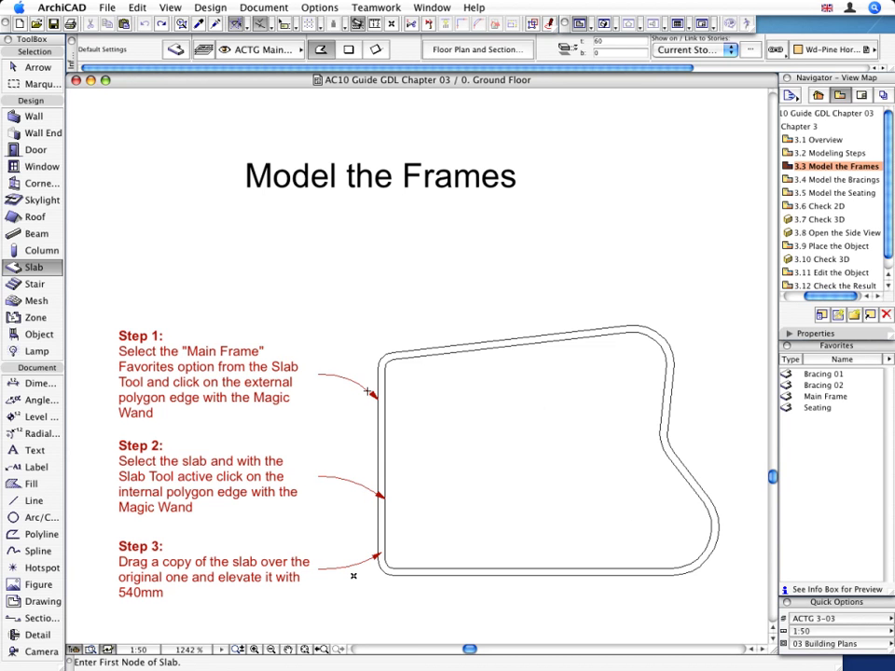
- Zoom in and trace the chair's external polygon edge into a Main Frame slab
scroll(378, 406, up, 4)
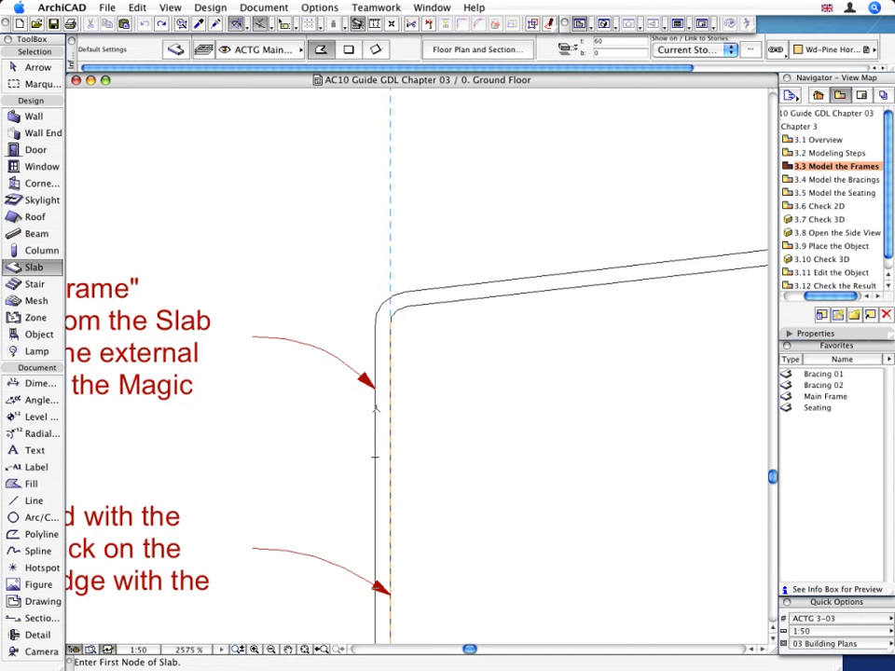
scroll(375, 408, up, 3)
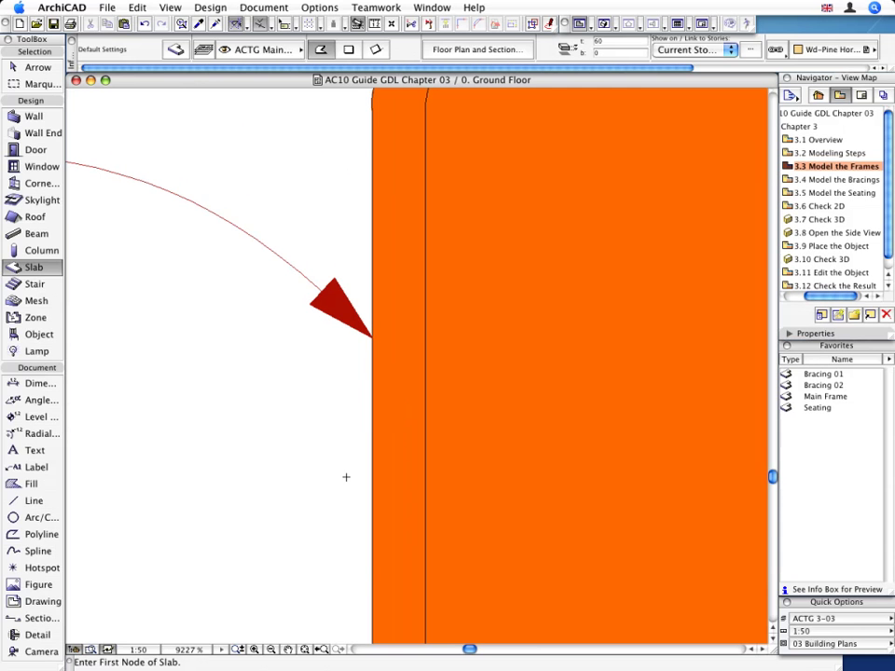
- Cut the inner polygon outline out of the frame slab, leaving a thin ring
click(322, 648)
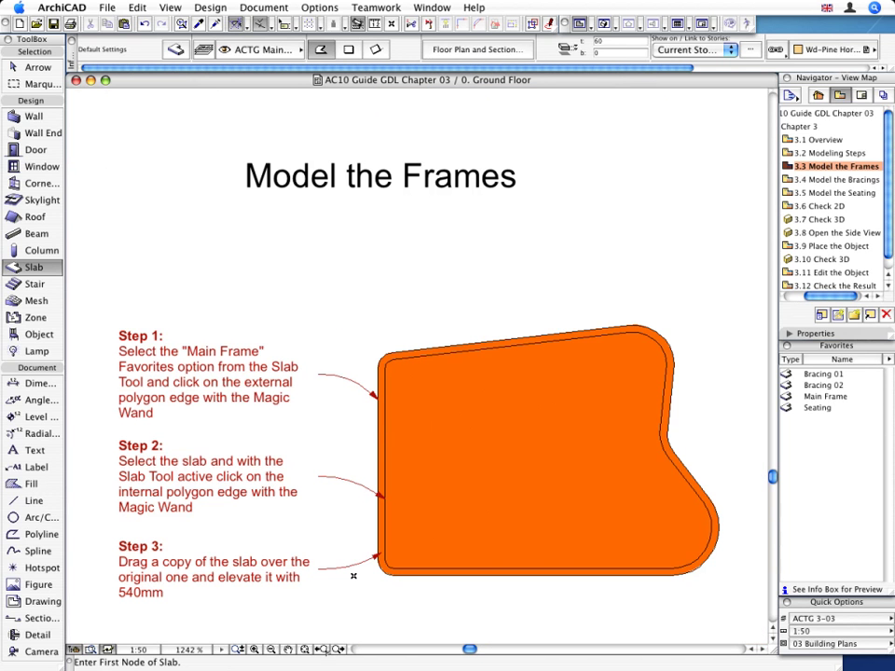
click(377, 436)
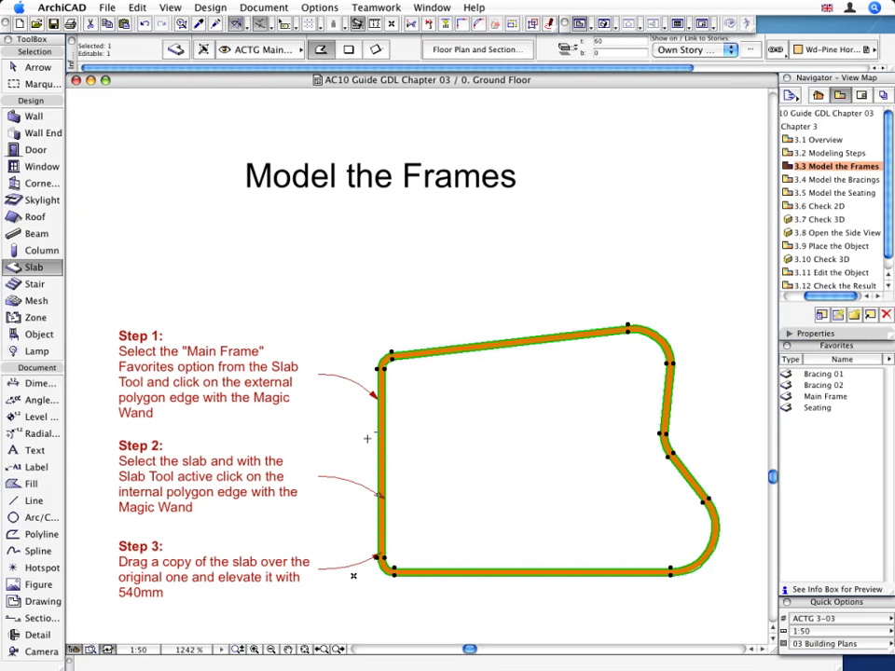
- Drag a copy of the ring-shaped frame slab onto its original position
right_click(419, 263)
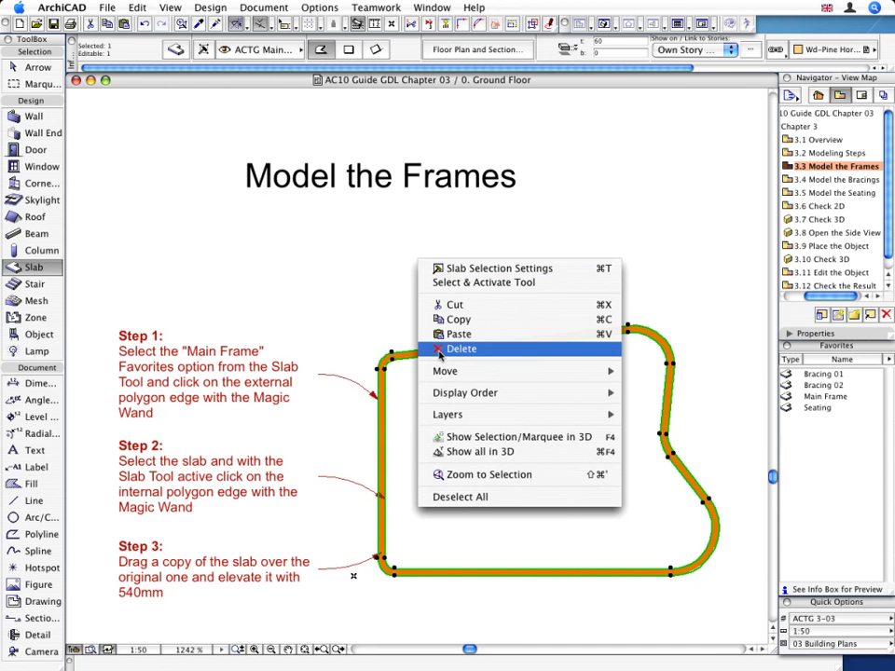
mouse_move(444, 371)
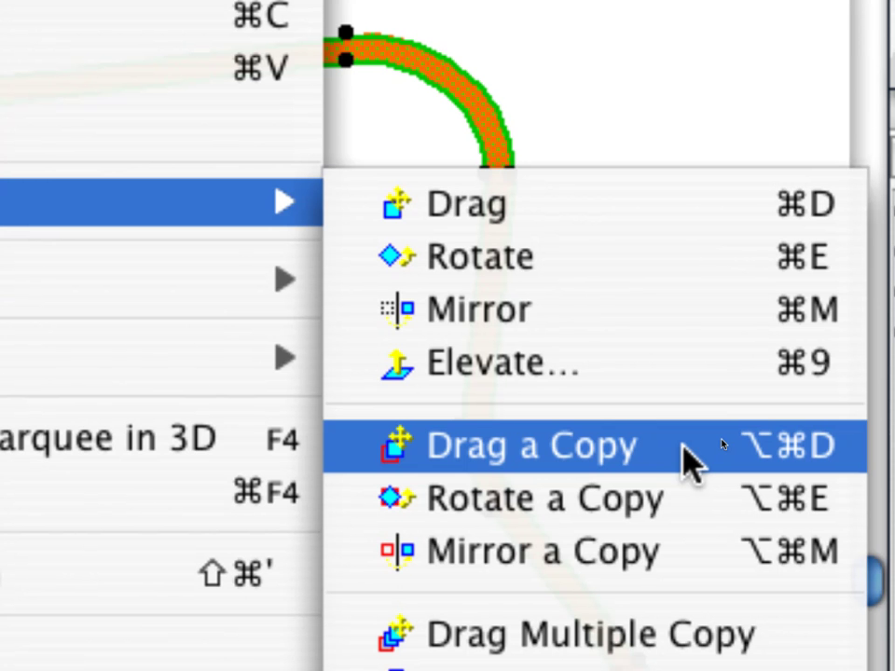
click(681, 445)
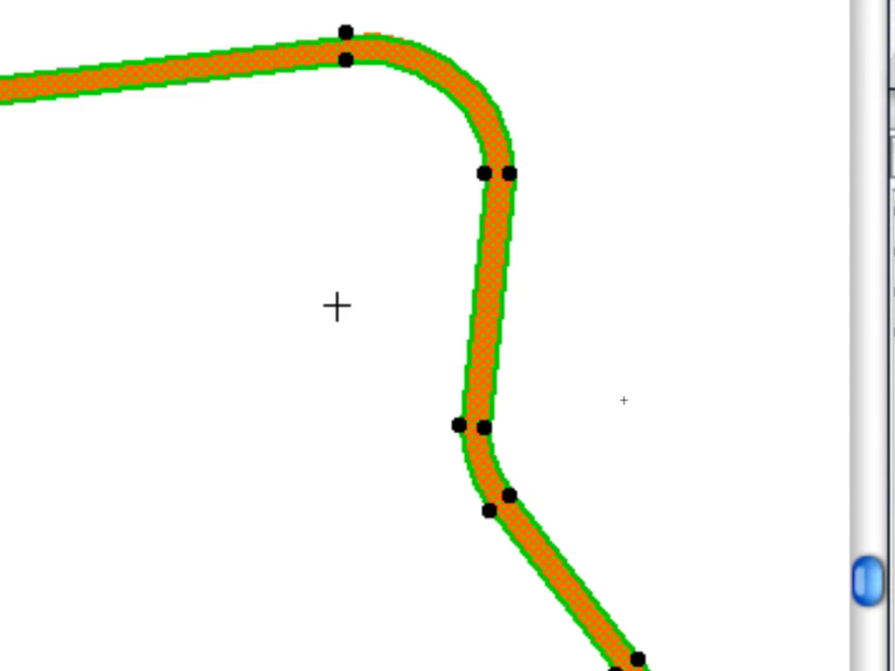
click(263, 303)
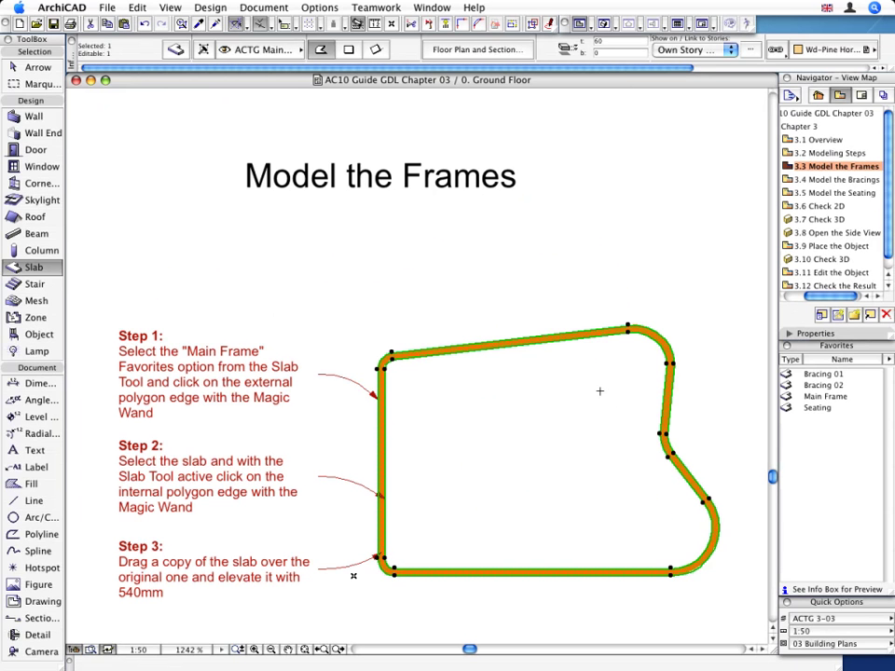
- Elevate the copied frame slab by 540 with Edit > Move > Elevate
click(138, 7)
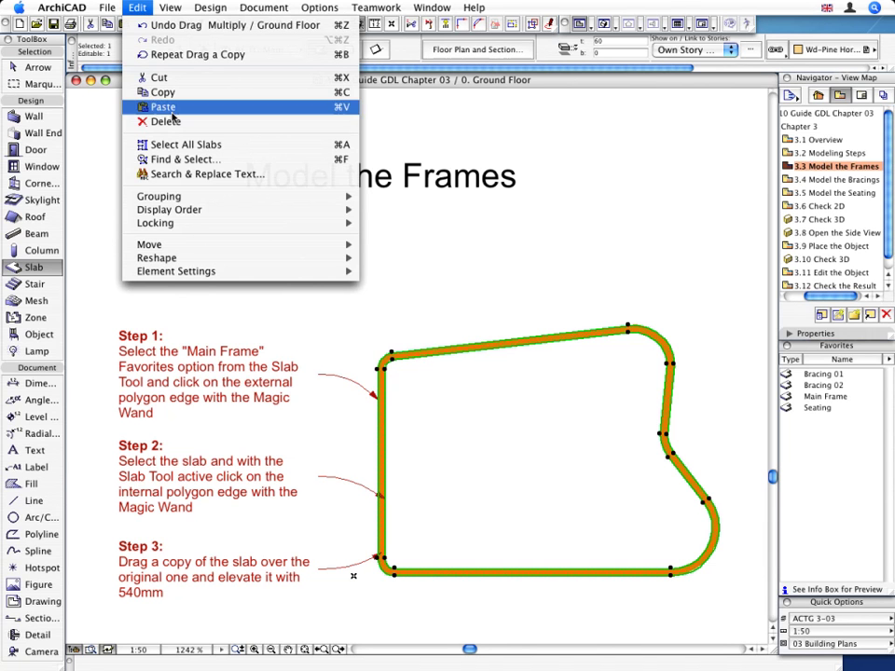
mouse_move(240, 244)
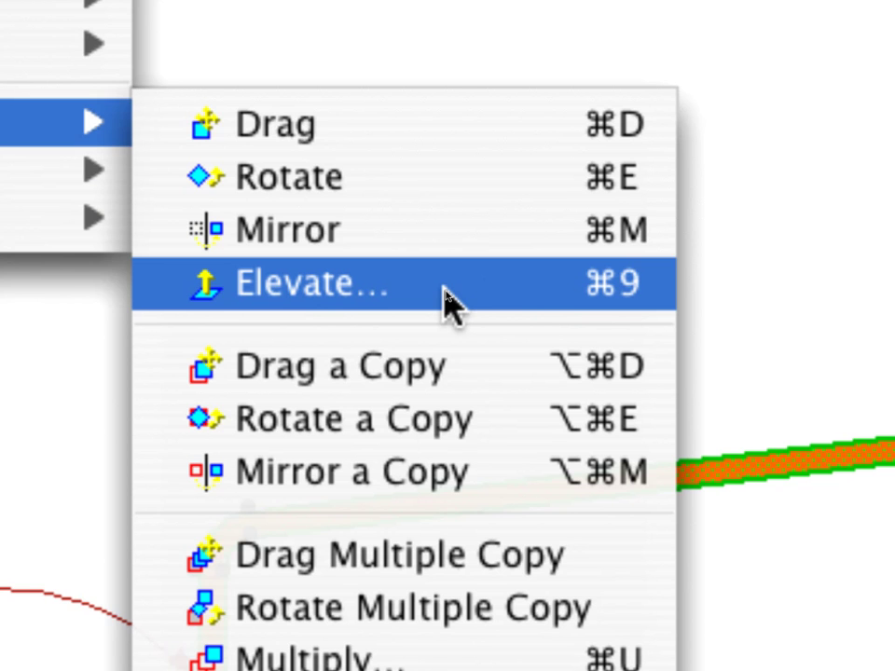
click(444, 284)
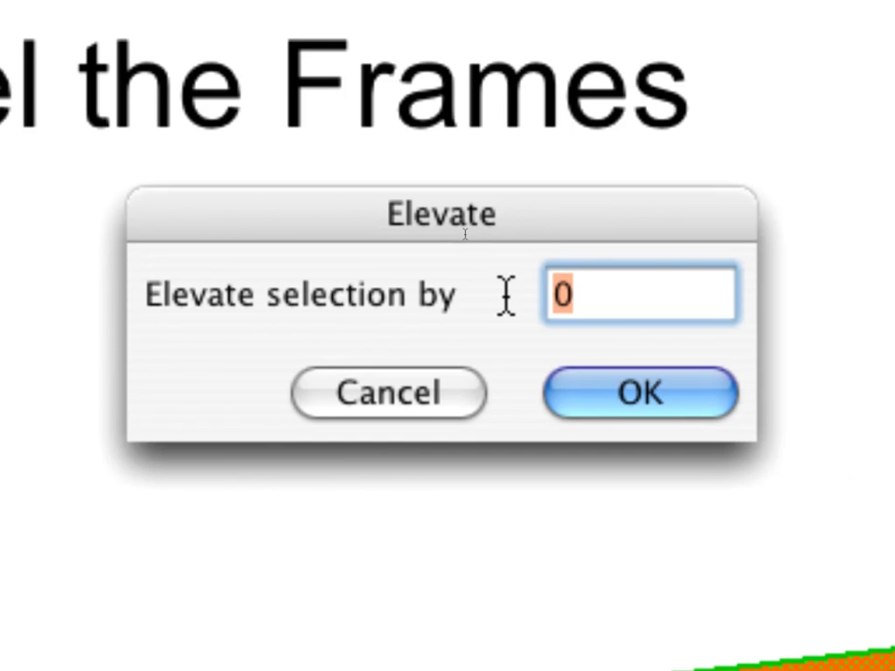
text(540)
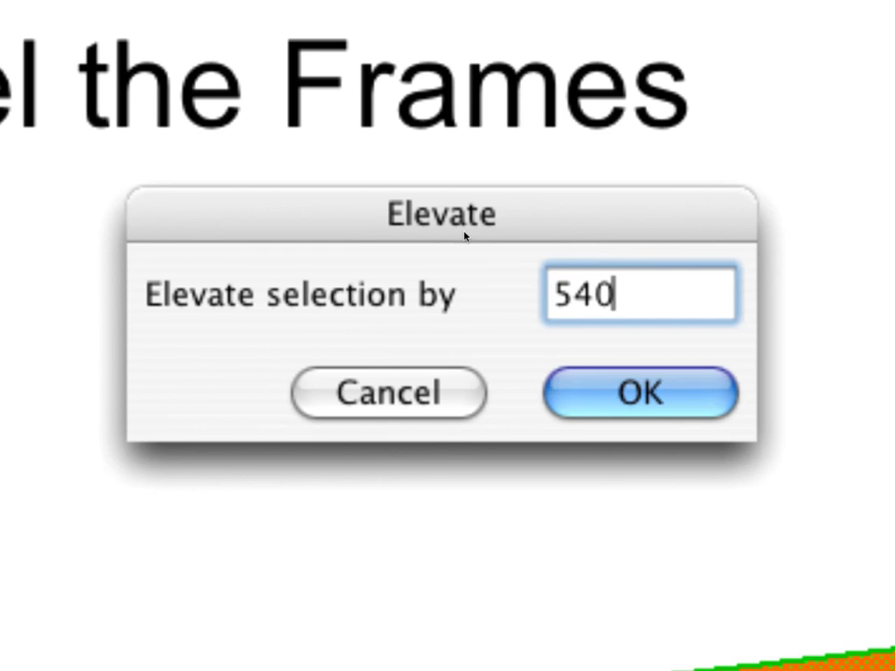
drag(624, 299, 575, 310)
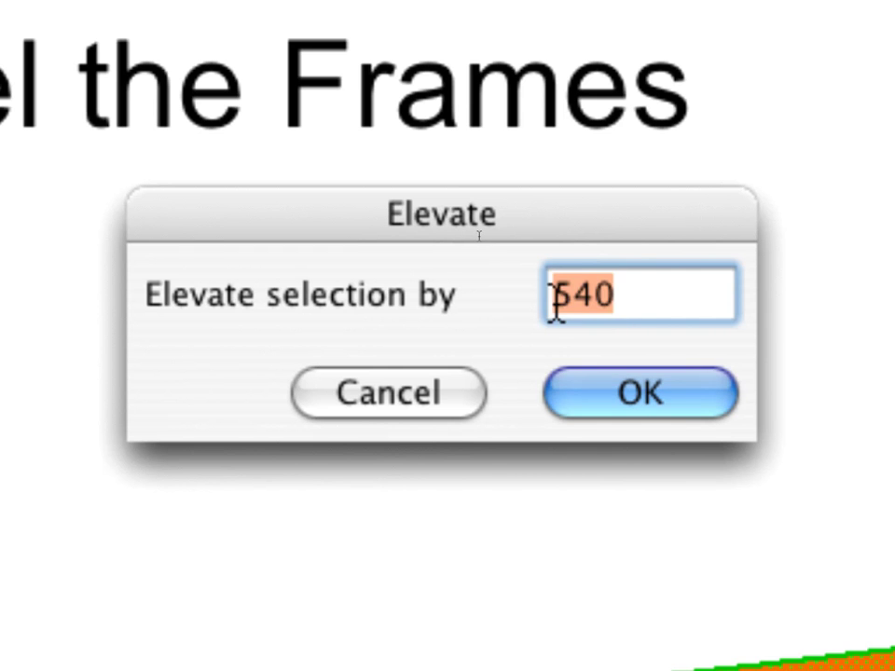
click(634, 391)
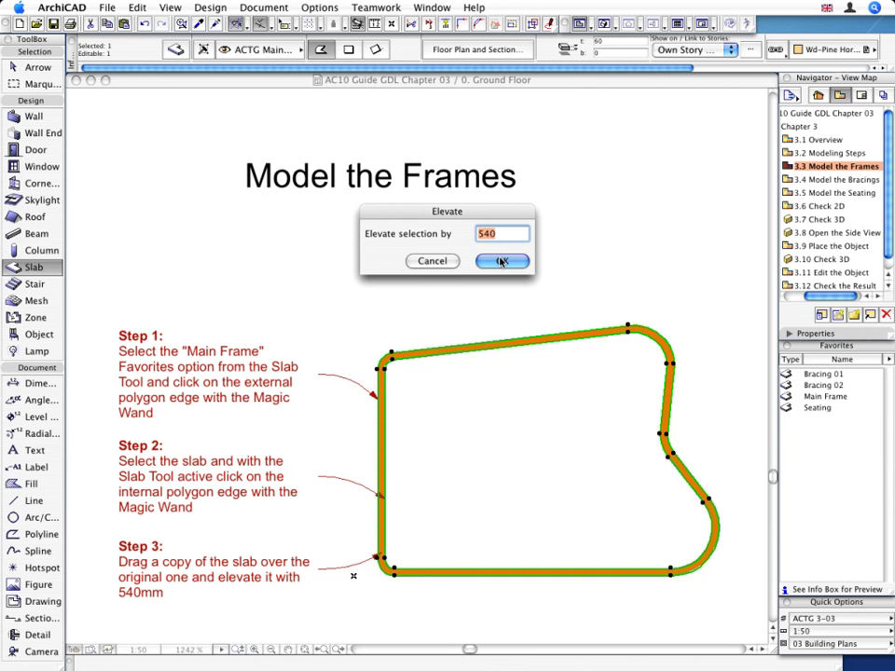
click(524, 285)
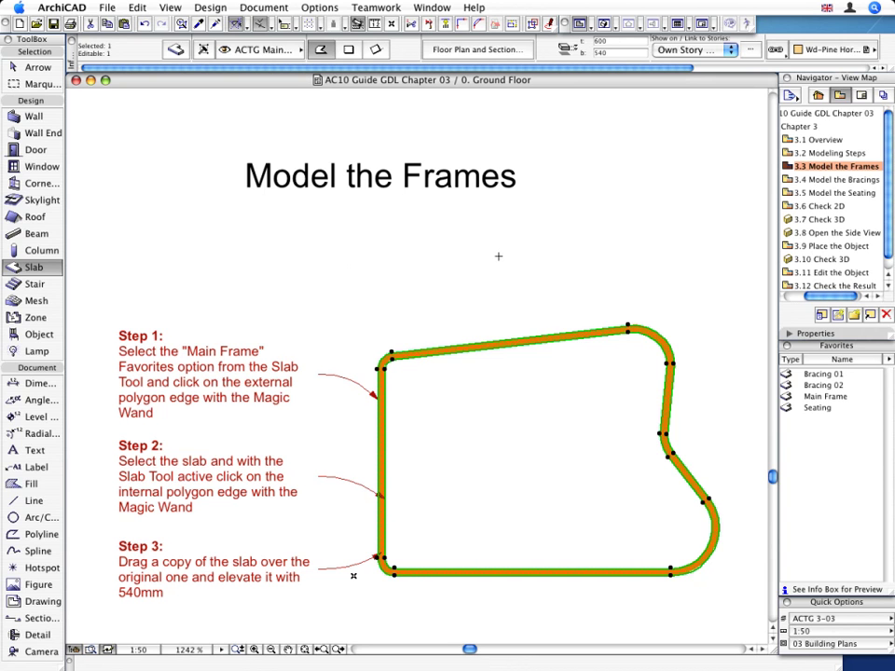
- Deselect the slab and view the two stacked frame rings in the 3D window
key(Escape)
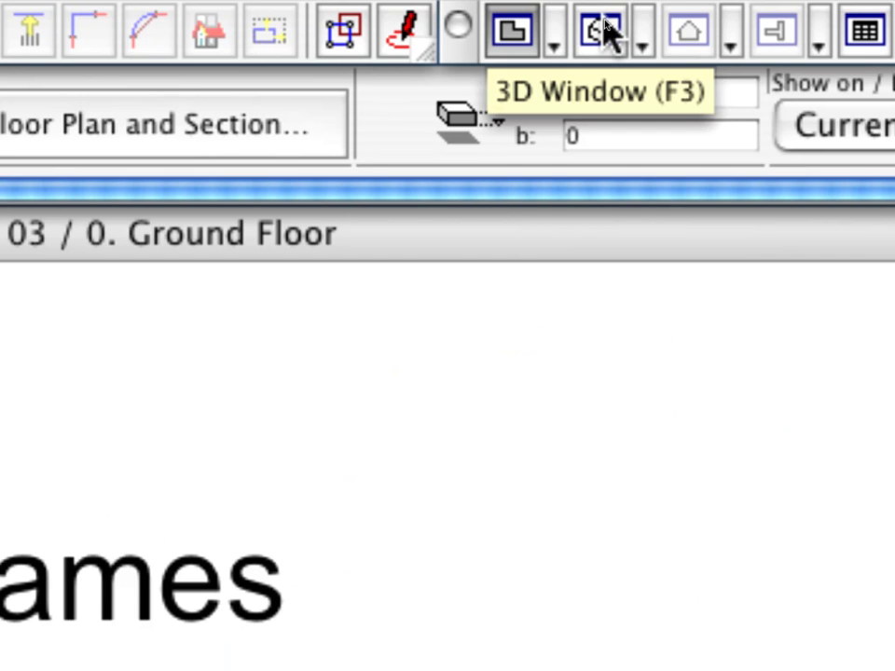
click(602, 29)
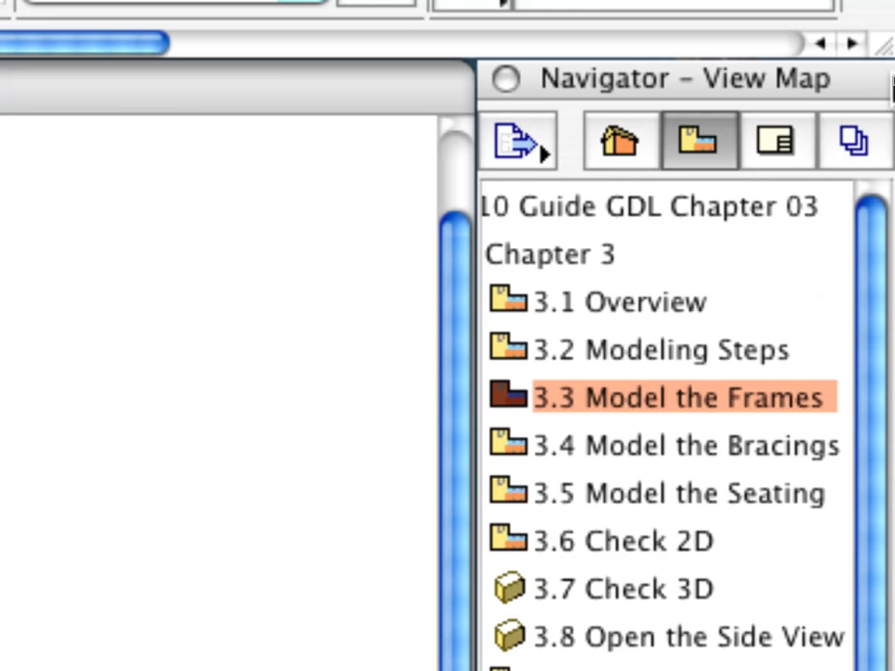
- Switch to the 3.4 Model the Bracings view from the View Map
click(562, 453)
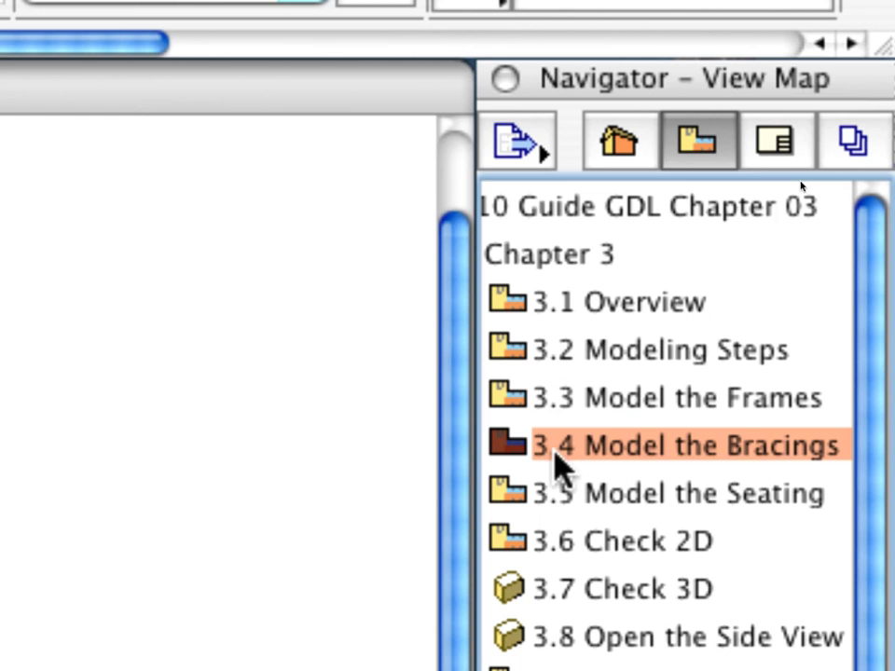
double_click(555, 451)
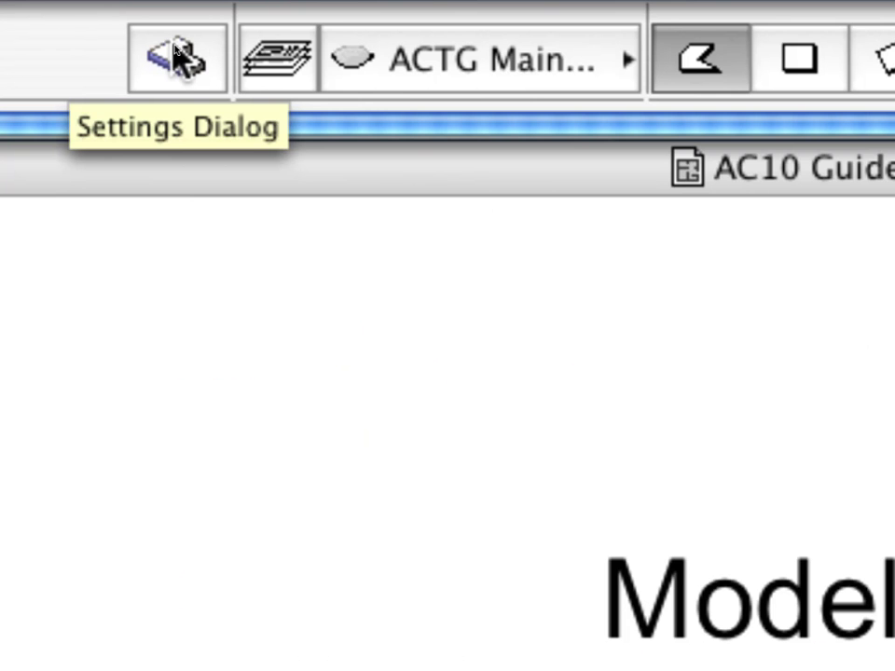
- Apply the Bracing 01 favorite (600, ACTG Bracings layer) to the slab defaults
click(175, 51)
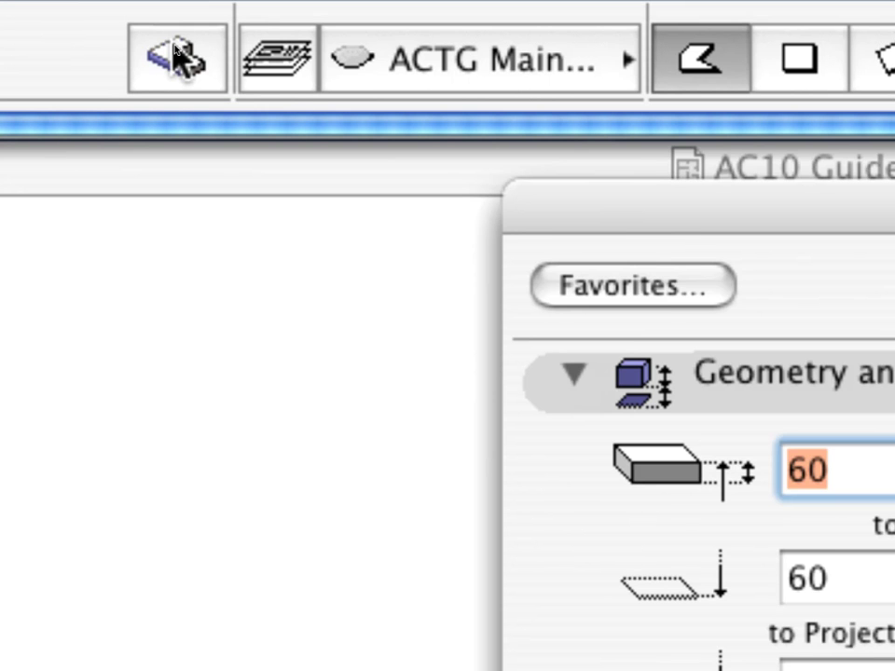
click(668, 286)
click(272, 341)
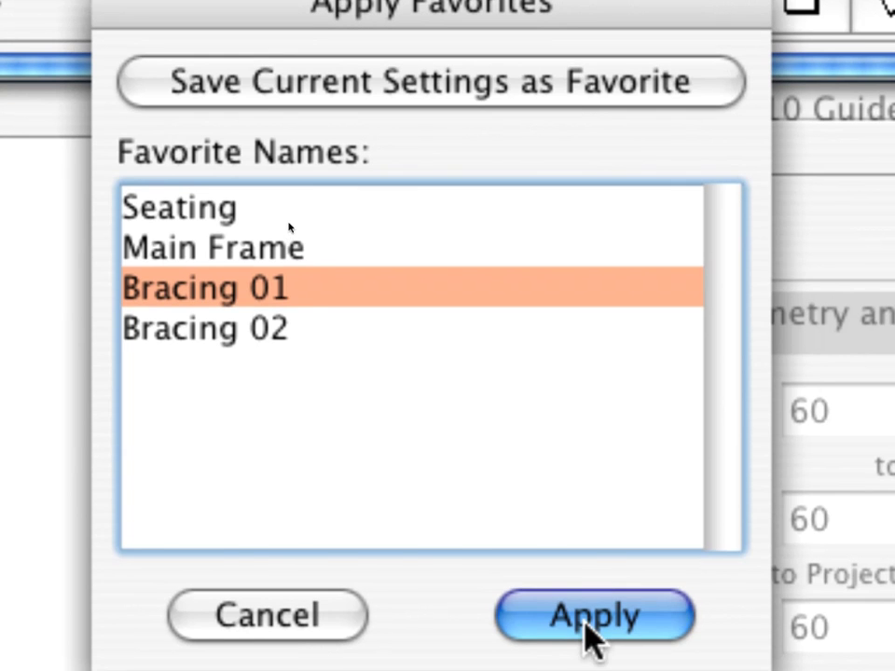
click(587, 623)
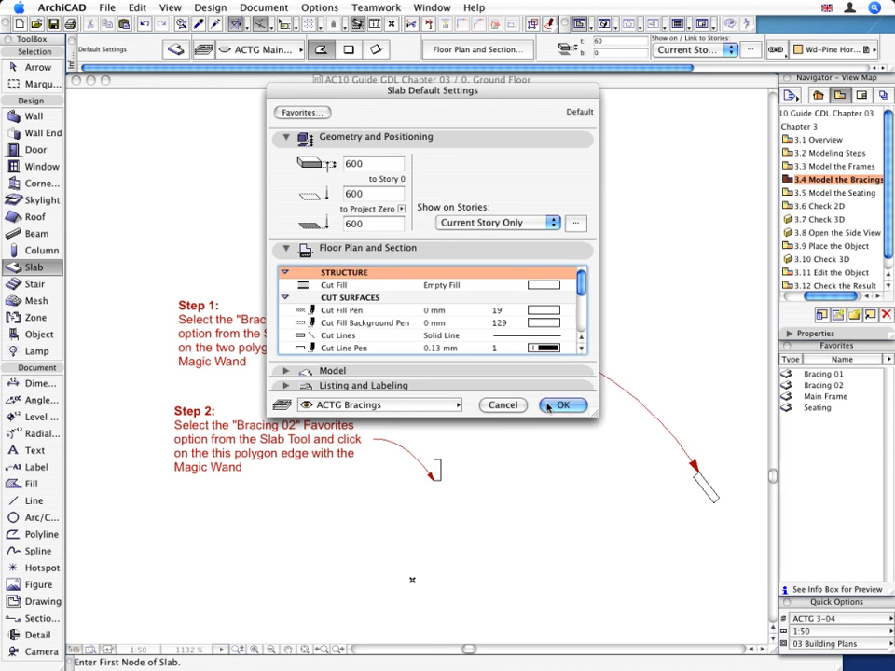
click(563, 404)
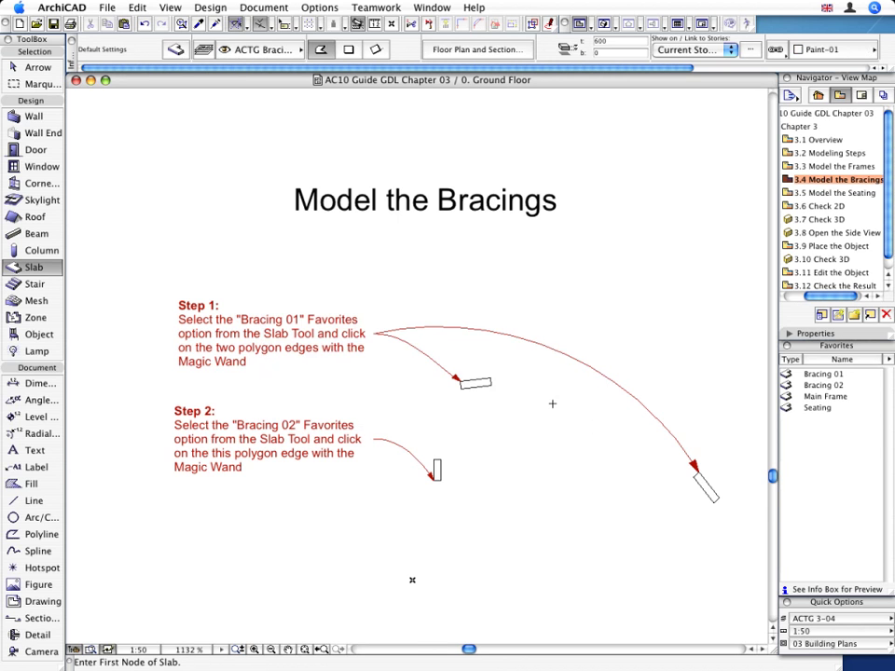
- Magic Wand the upper short and long diagonal rectangles into Bracing 01 slabs
scroll(479, 388, up, 10)
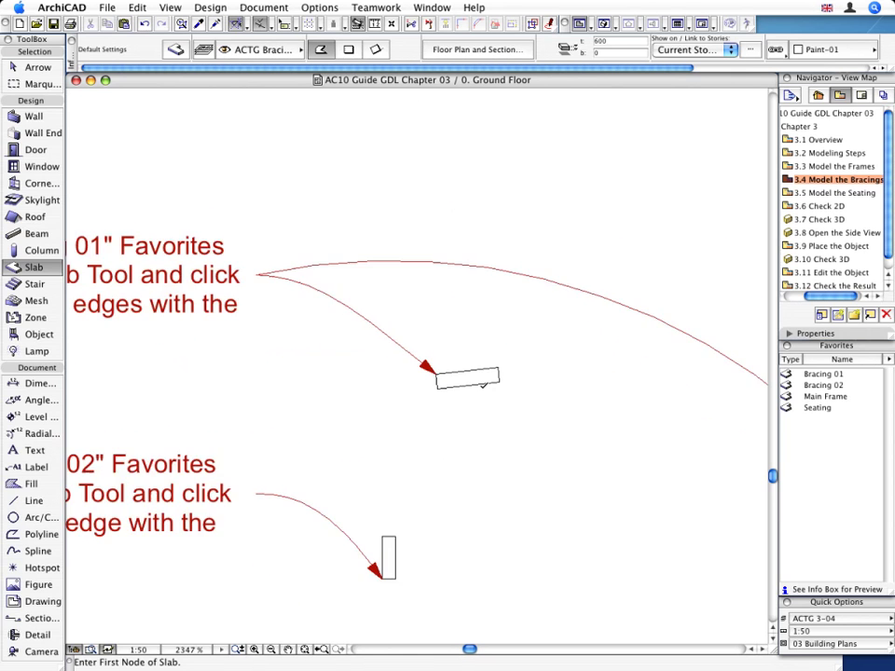
scroll(479, 387, down, 1)
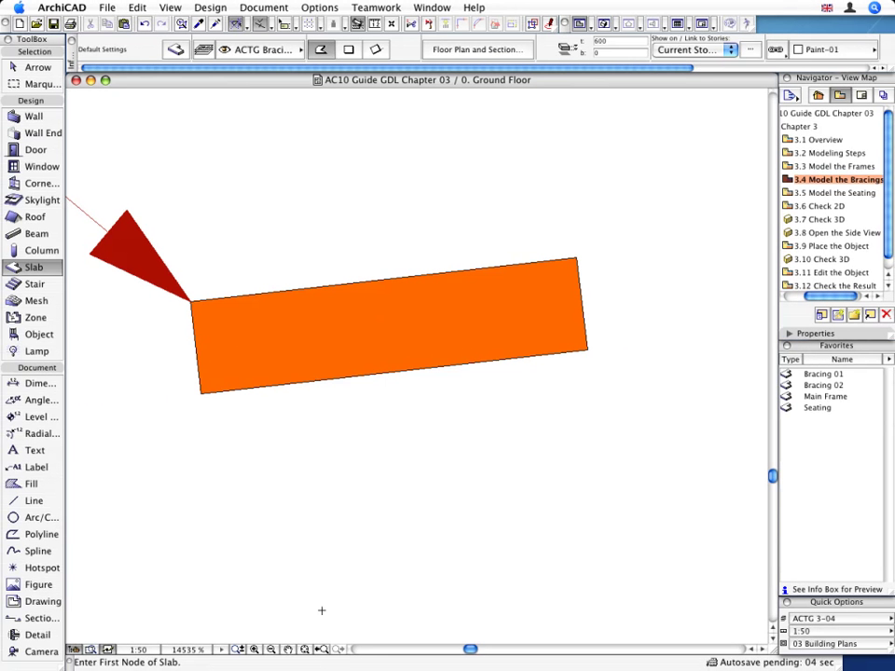
key(ctrl+apostrophe)
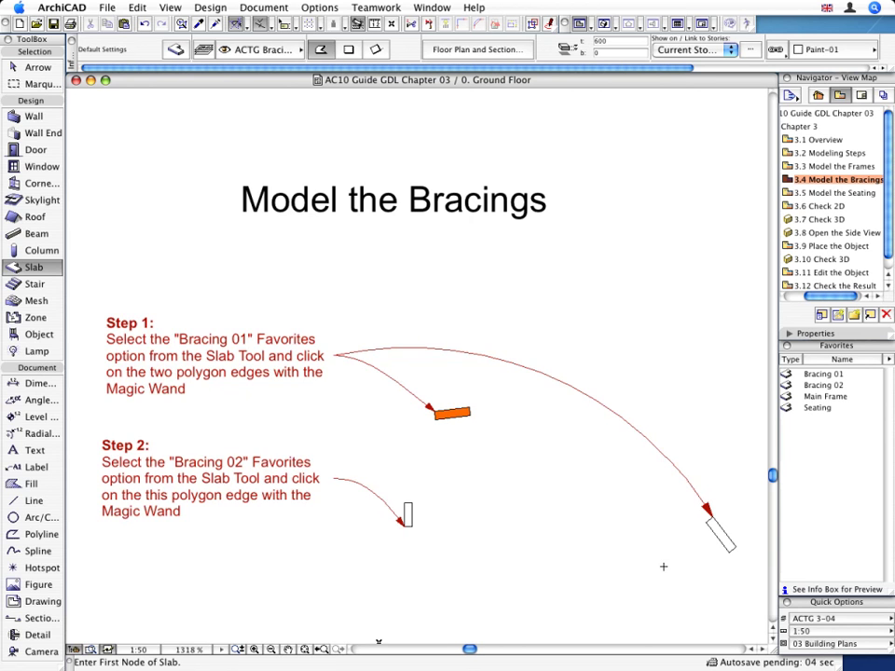
scroll(719, 562, up, 10)
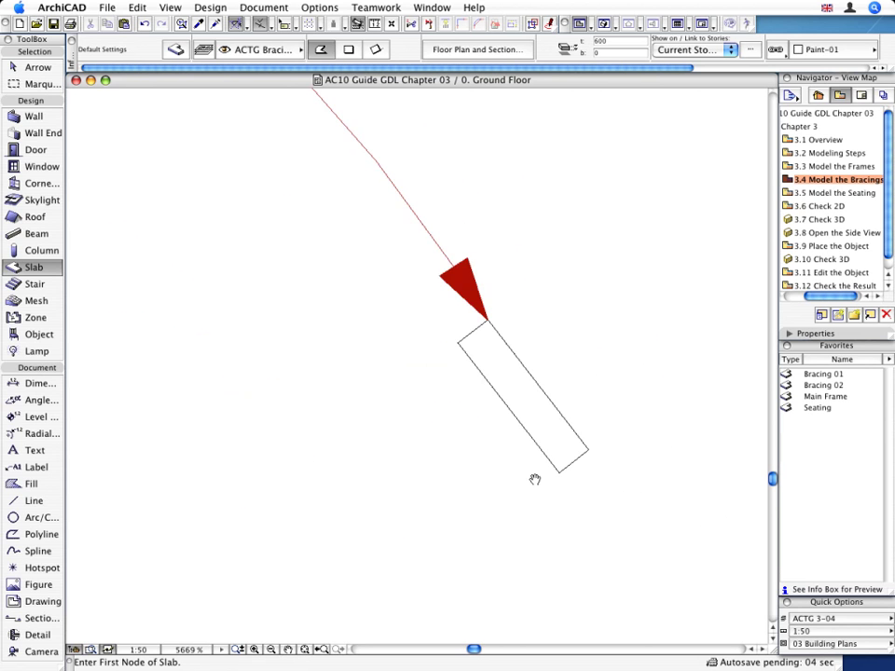
scroll(500, 468, up, 3)
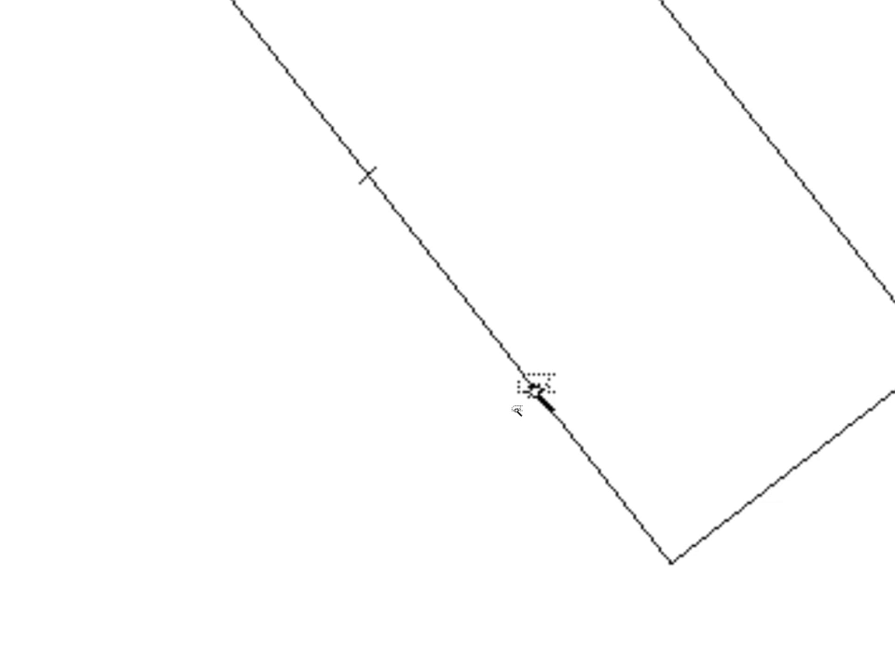
click(533, 388)
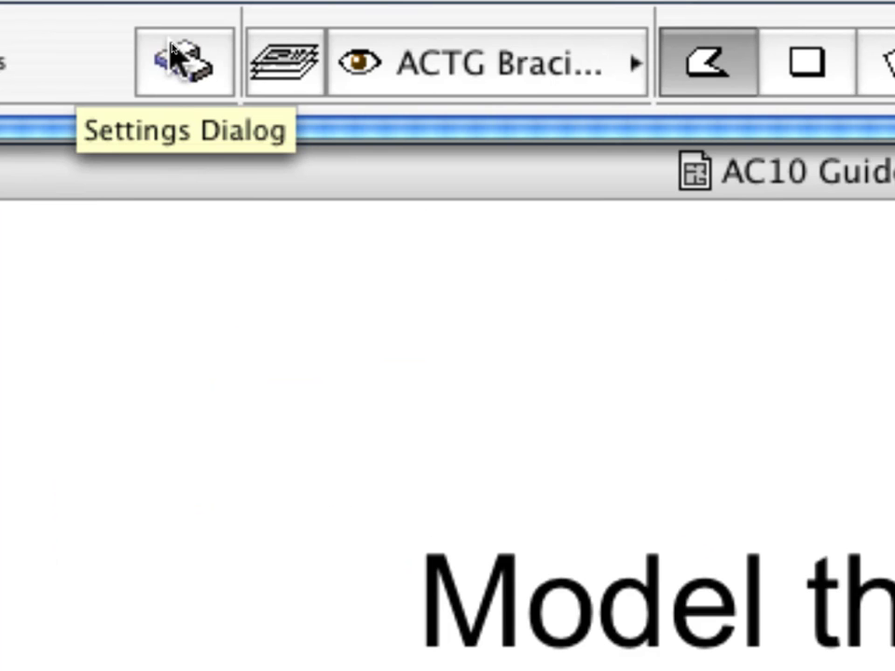
- Load the Bracing 02 favorite, with 480 and 540 values, into the slab defaults
click(173, 54)
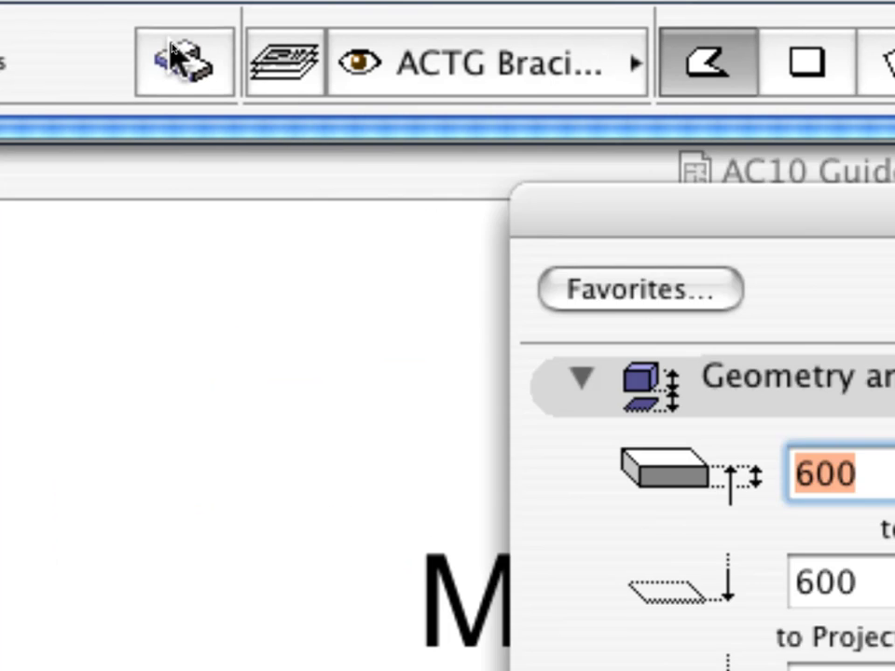
click(609, 293)
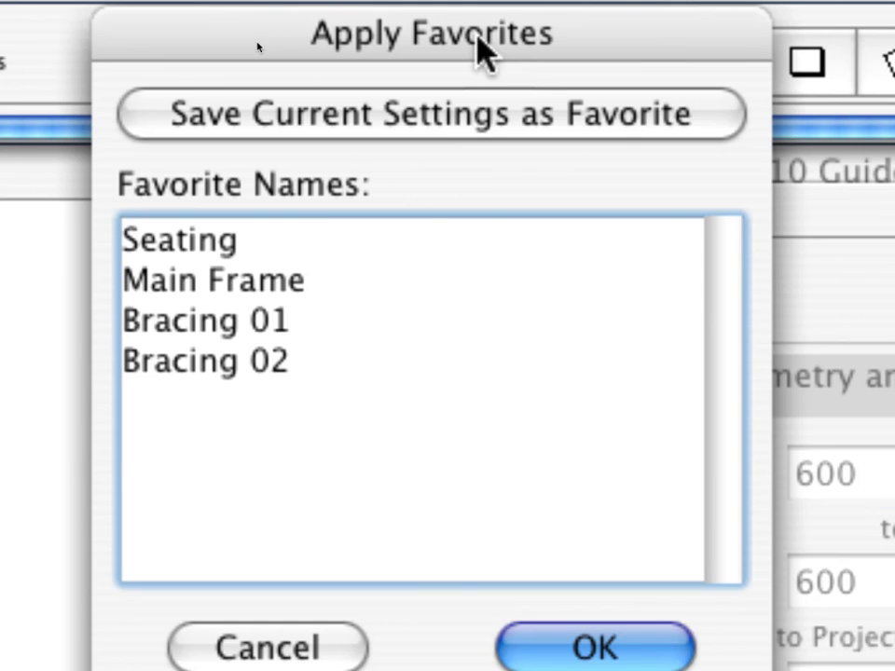
click(250, 355)
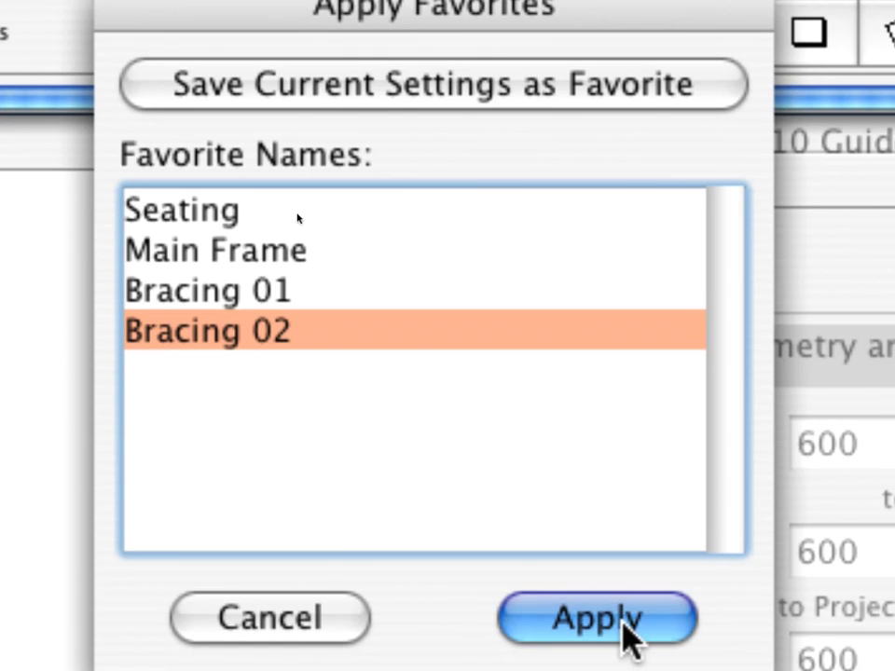
click(623, 625)
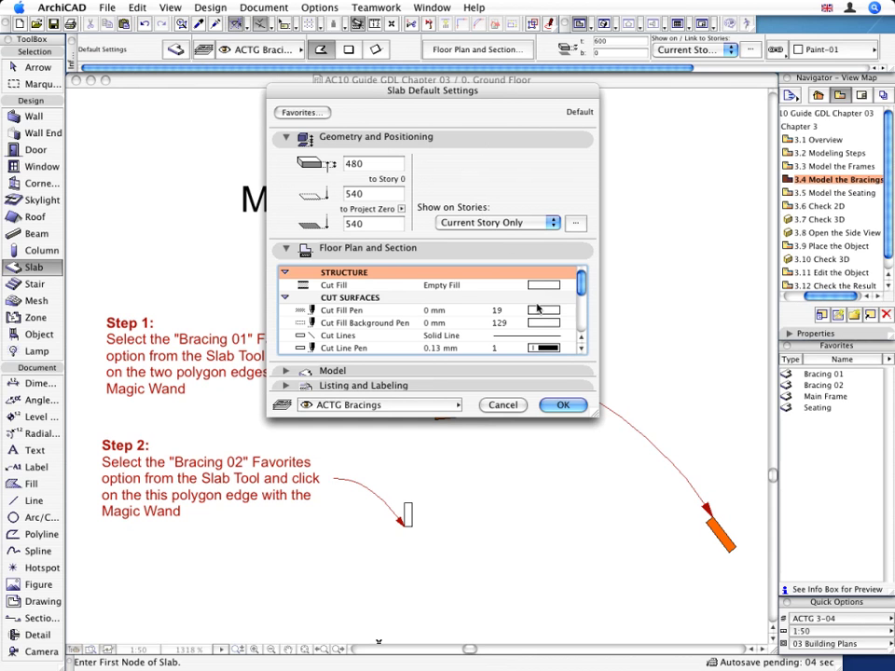
- Place the Bracing 02 slab on the small vertical rectangle, then zoom out to show all three bracings
click(565, 405)
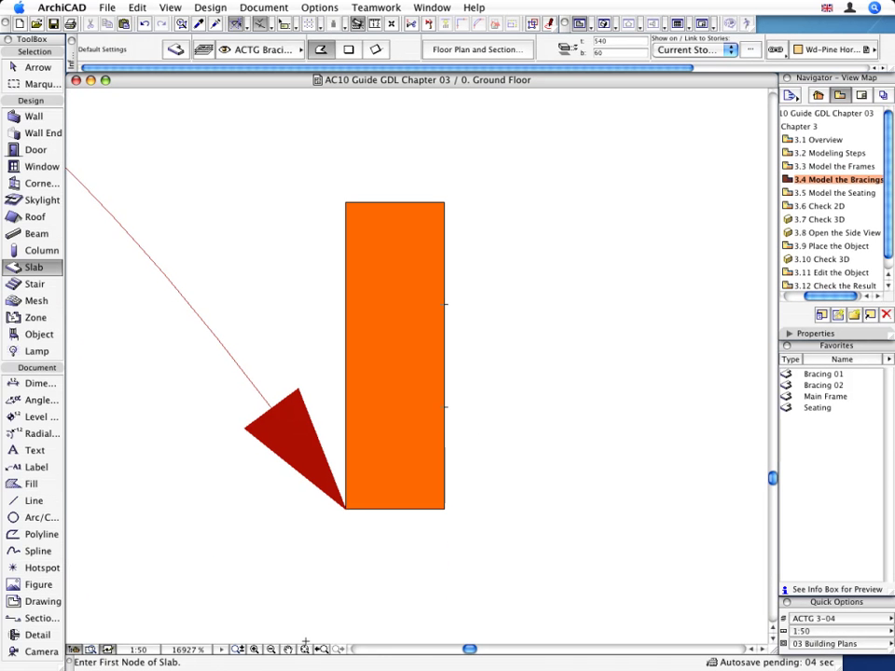
click(320, 649)
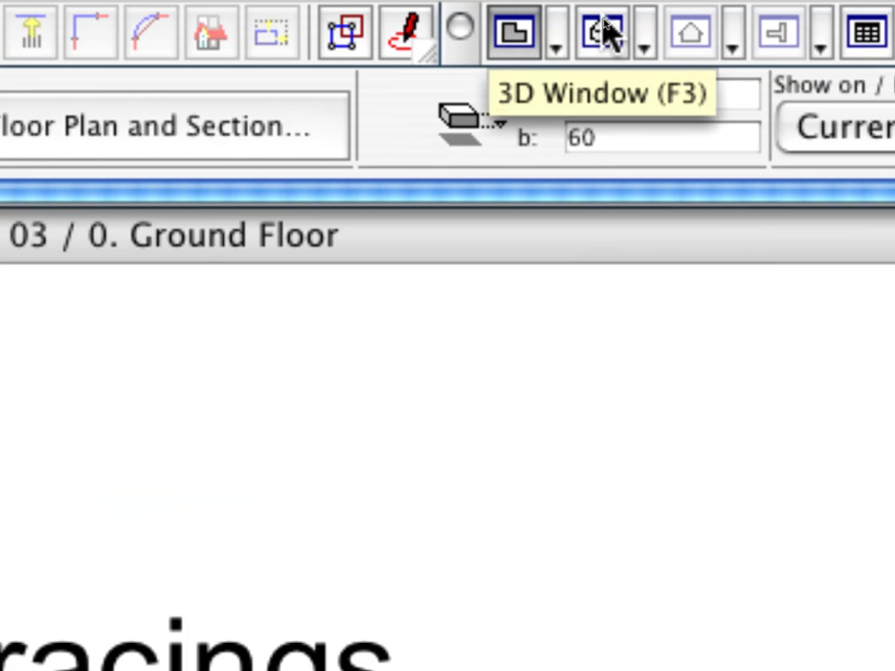
- Switch to the 3D window to view the frame and bracing slabs as upright solids
click(604, 32)
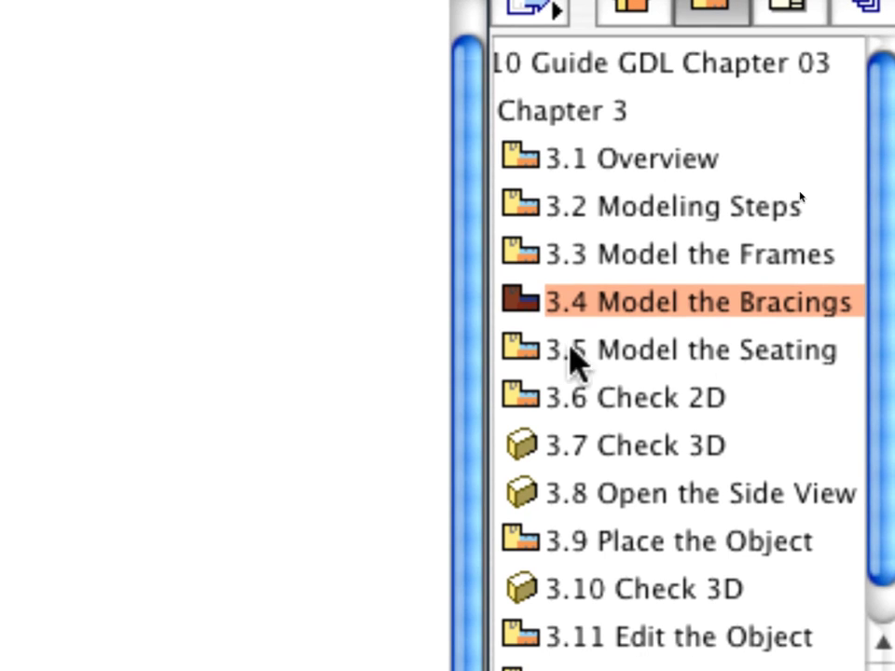
- Go to the 3.5 Model the Seating view and make the Seating favourite the slab default
double_click(523, 347)
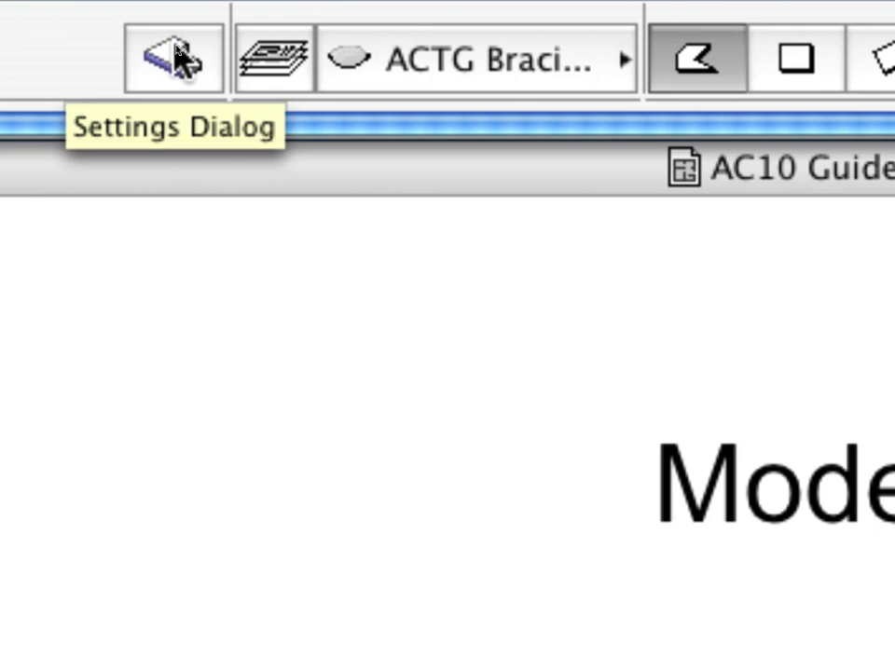
click(178, 59)
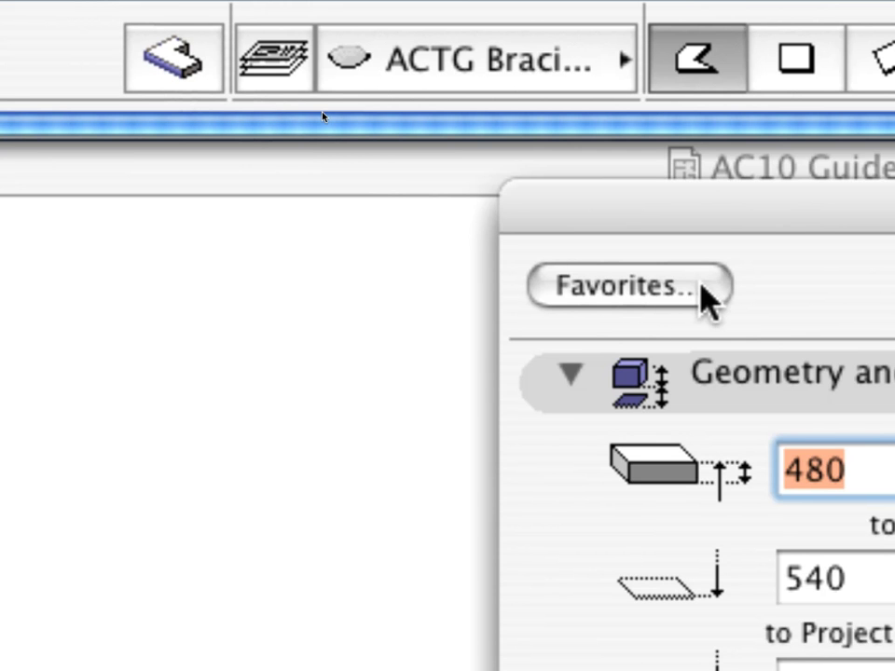
click(700, 286)
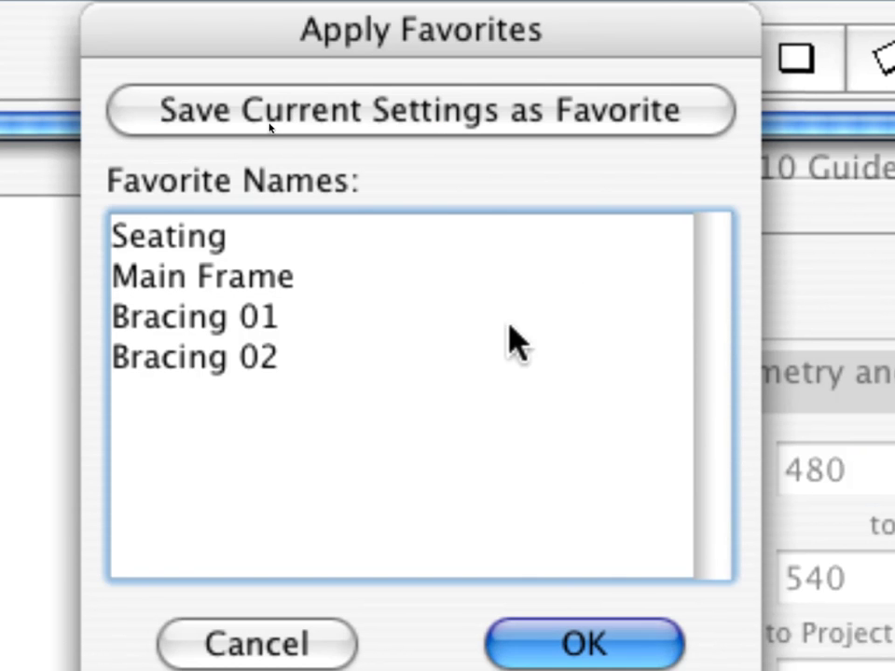
click(199, 239)
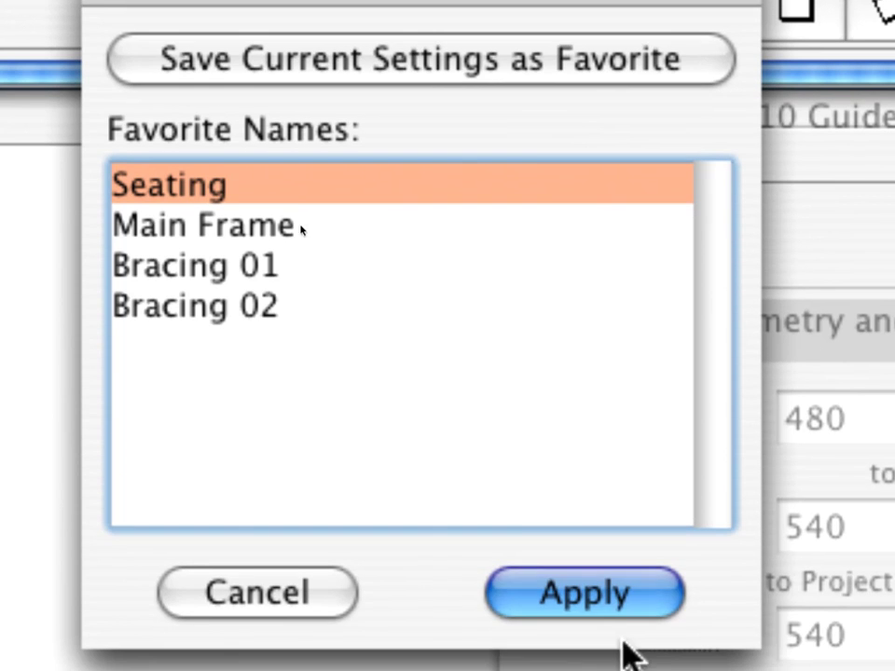
click(610, 599)
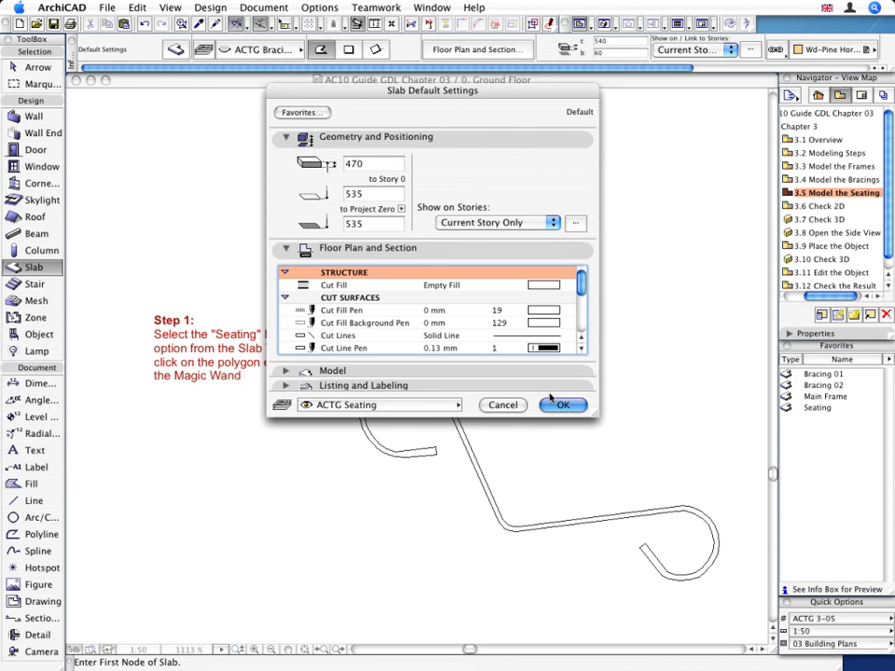
- Fill the curved S-shaped seating outline with an orange Seating slab
click(559, 406)
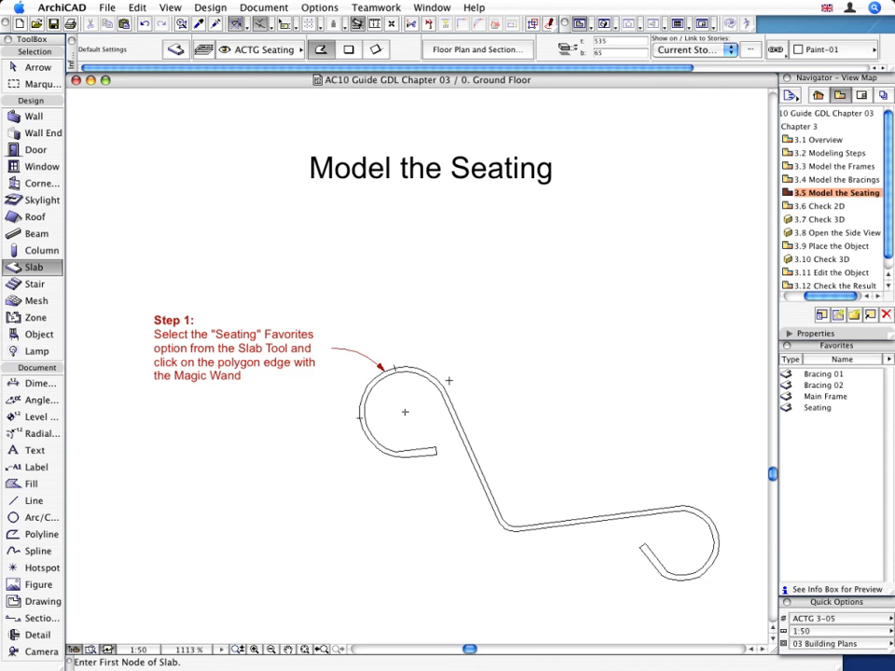
scroll(431, 367, up, 5)
scroll(410, 367, up, 4)
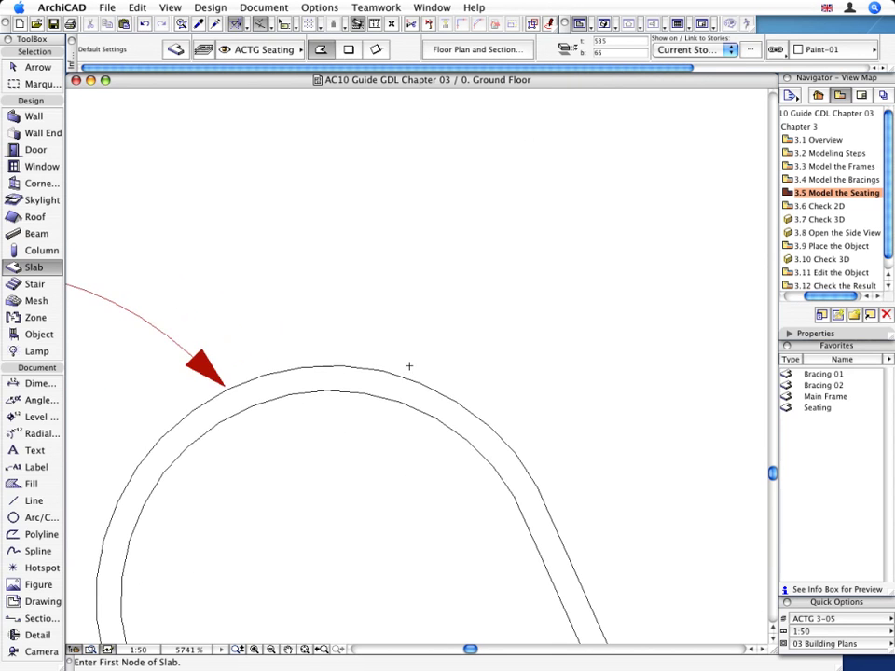
middle_drag(431, 371, 434, 146)
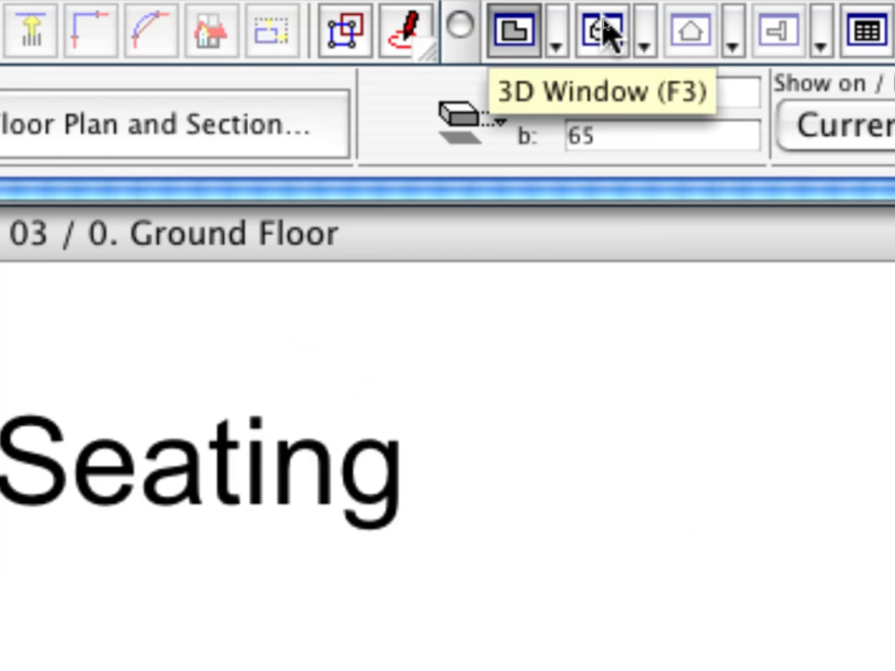
- Show the curved S-shaped seating slab standing upright in the 3D window
click(602, 29)
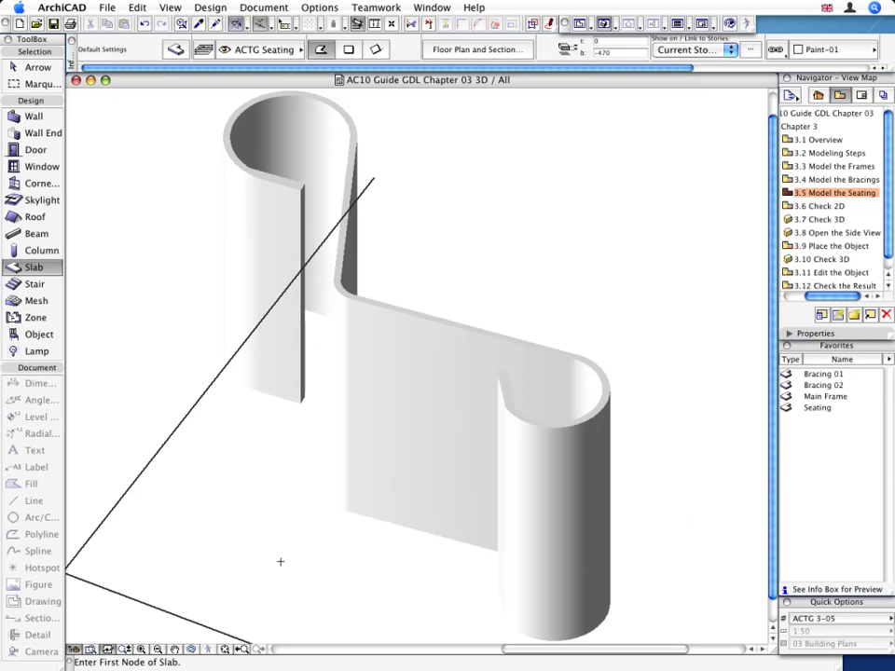